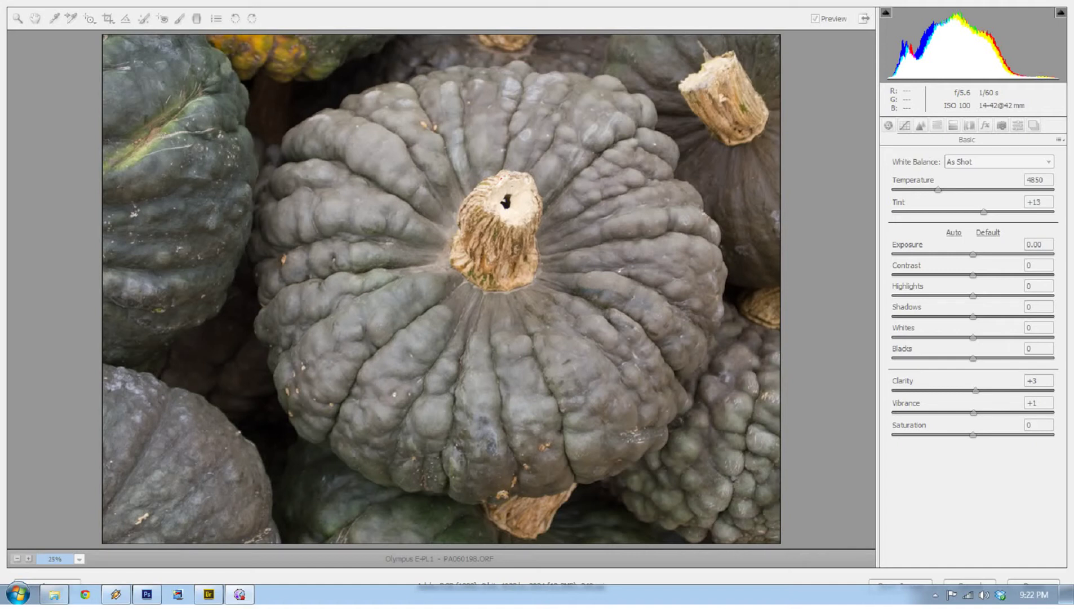
pyautogui.click(829, 157)
pyautogui.rightClick(674, 194)
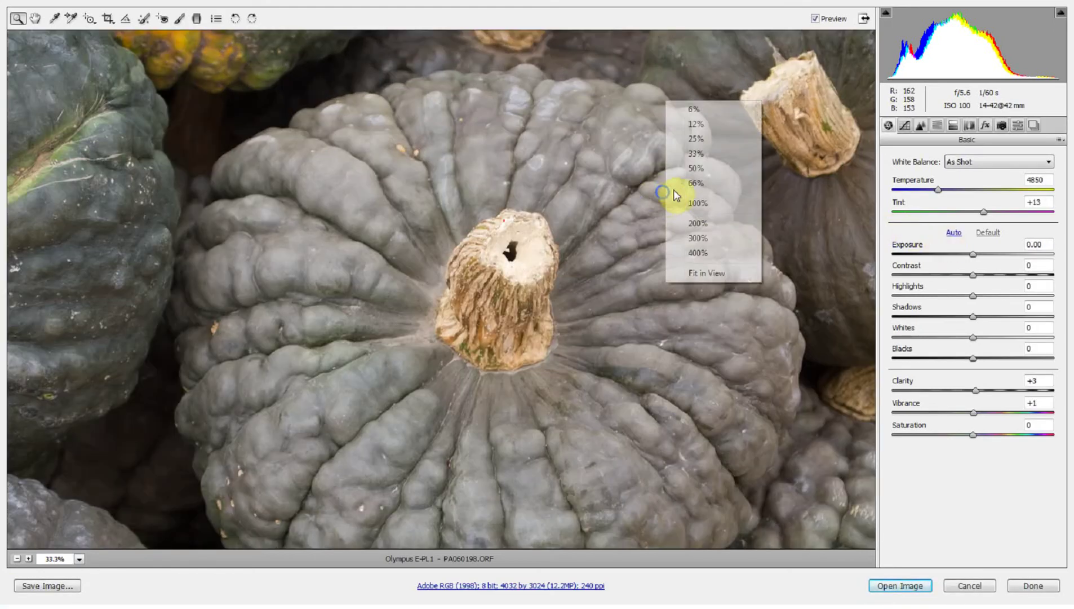
pyautogui.click(706, 147)
pyautogui.rightClick(743, 160)
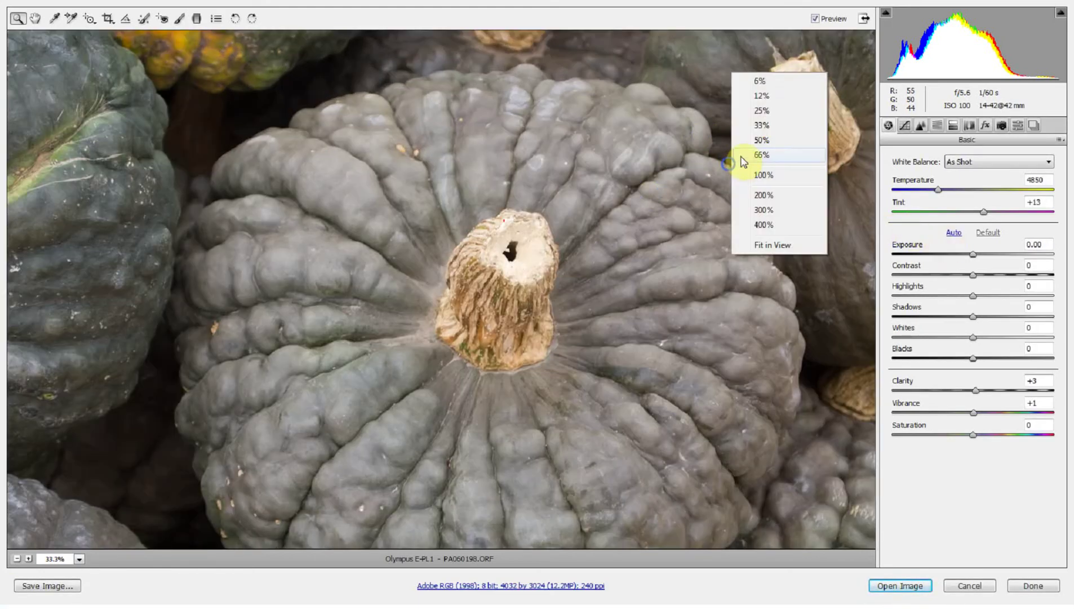
pyautogui.click(759, 115)
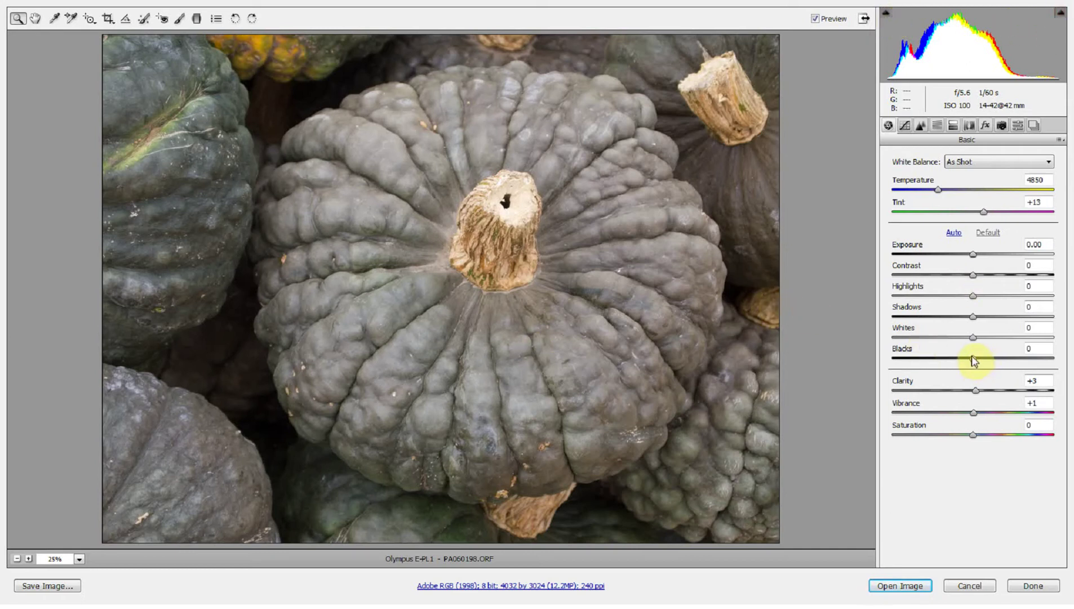
# Set Contrast to +28 and Blacks to -73, with the shadow clipping warning turned on
pyautogui.moveTo(973, 275); pyautogui.dragTo(995, 276)
pyautogui.moveTo(973, 359); pyautogui.dragTo(915, 357)
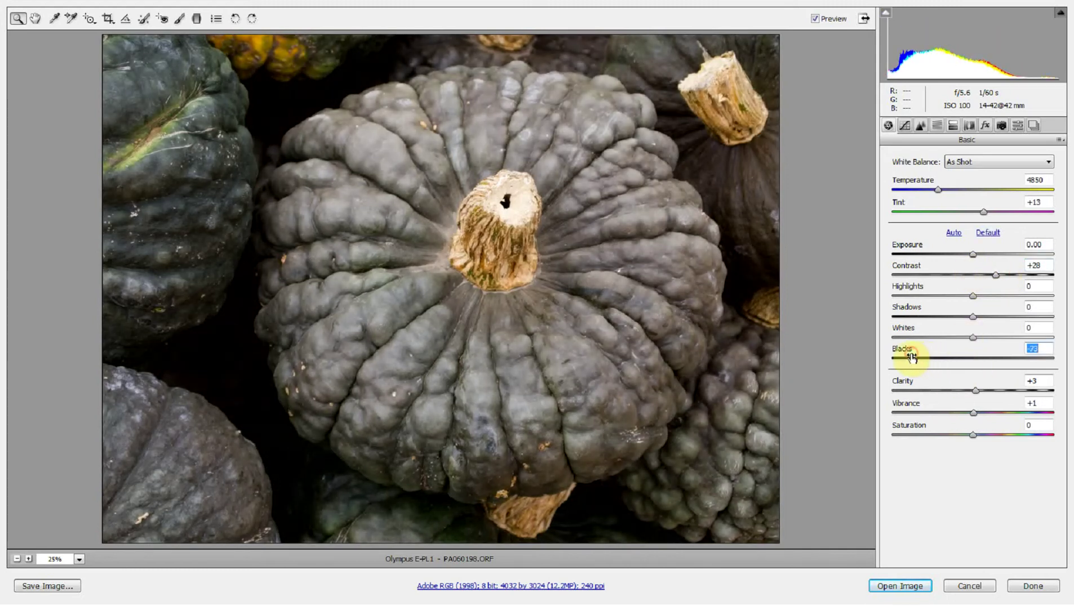
pyautogui.press('u')
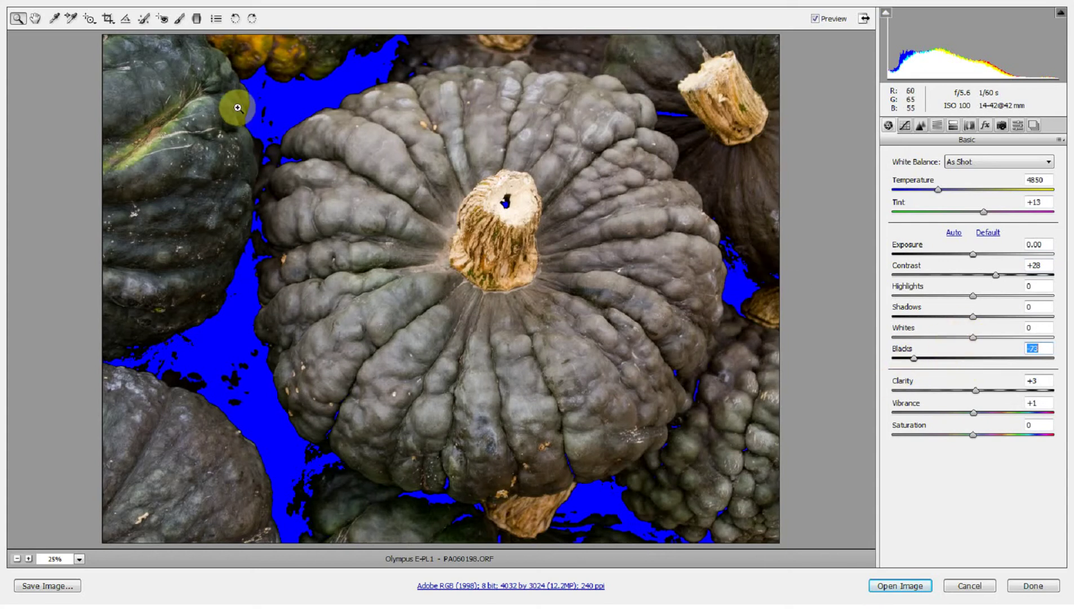
# Examine the clipped dark areas between the pumpkins, comparing the photo with the shadow clipping warning on and off
pyautogui.moveTo(238, 74); pyautogui.dragTo(309, 144)
pyautogui.rightClick(418, 209)
pyautogui.click(424, 151)
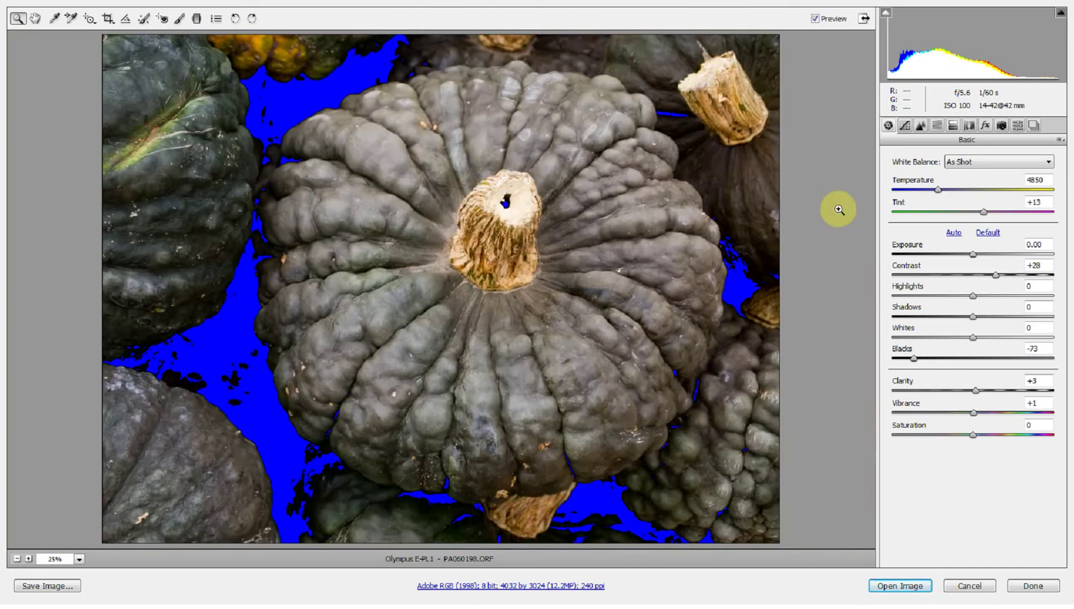
pyautogui.click(887, 12)
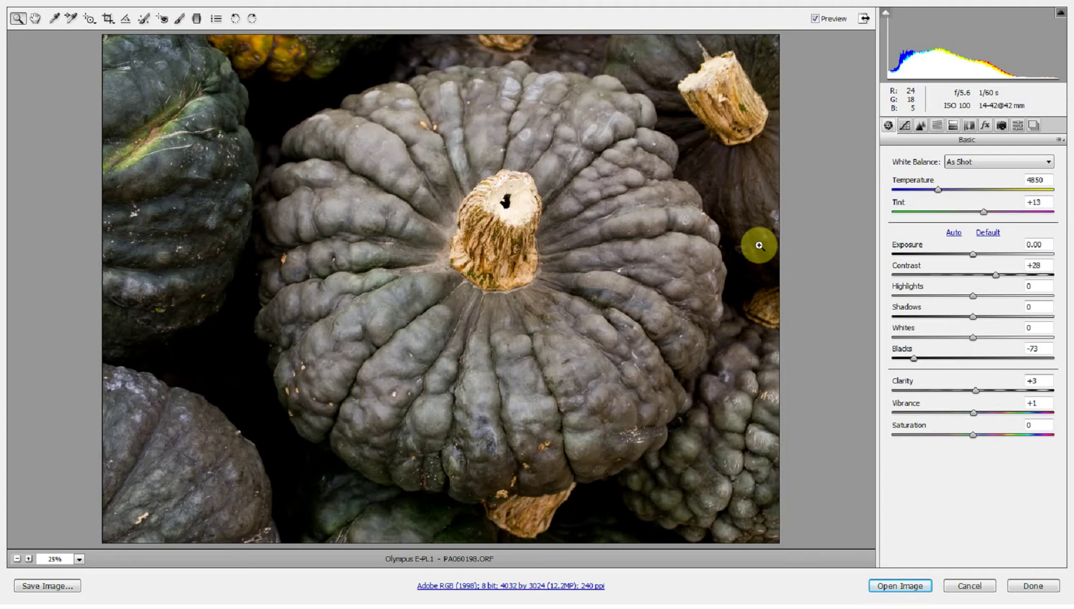
pyautogui.press('u')
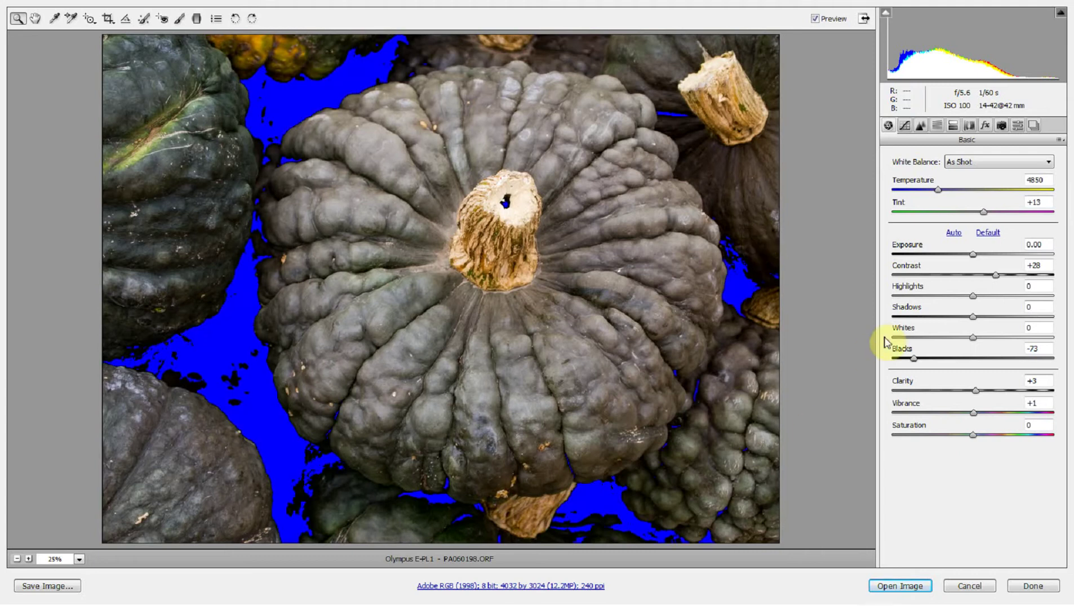
# Set Blacks to -1 and Whites to +3, checking the bright areas with the highlight clipping warning
pyautogui.moveTo(913, 358); pyautogui.dragTo(973, 351)
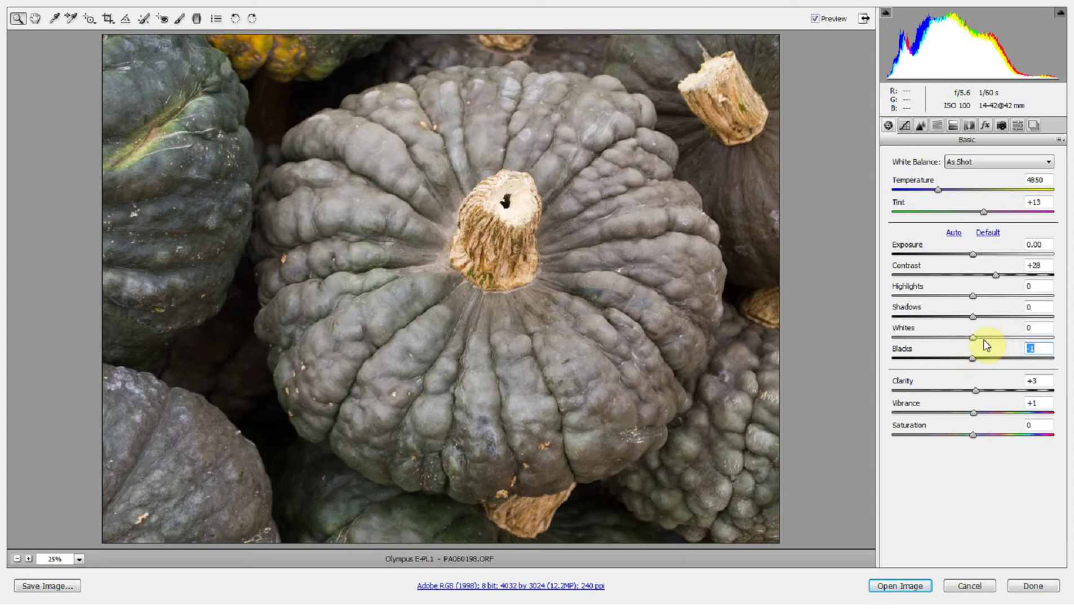
pyautogui.moveTo(973, 338); pyautogui.dragTo(1047, 340)
pyautogui.press('o')
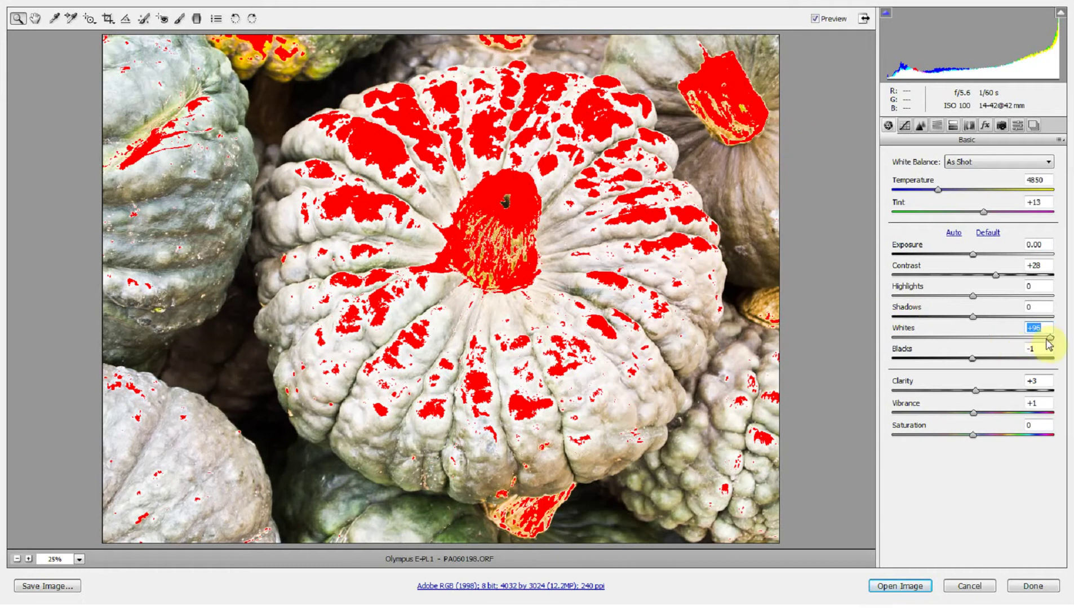
pyautogui.moveTo(1049, 337); pyautogui.dragTo(976, 346)
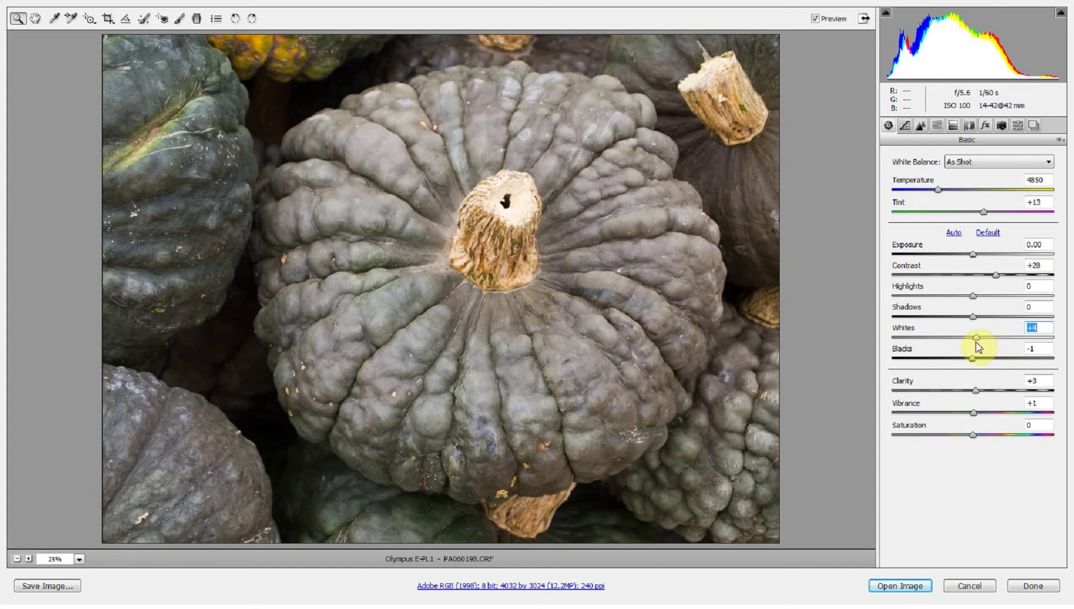
# Set Highlights to +2 and inspect the pale stem of the central pumpkin up close
pyautogui.moveTo(974, 296)
pyautogui.mouseDown()
pyautogui.moveTo(1031, 297)
pyautogui.moveTo(943, 290)
pyautogui.moveTo(976, 291)
pyautogui.mouseUp()
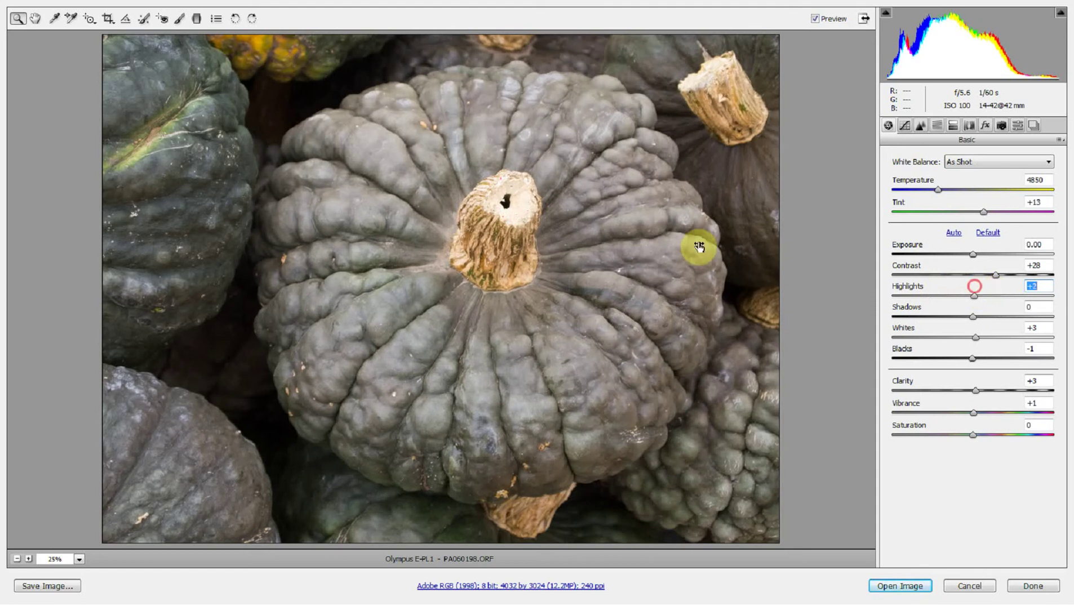
pyautogui.click(524, 216)
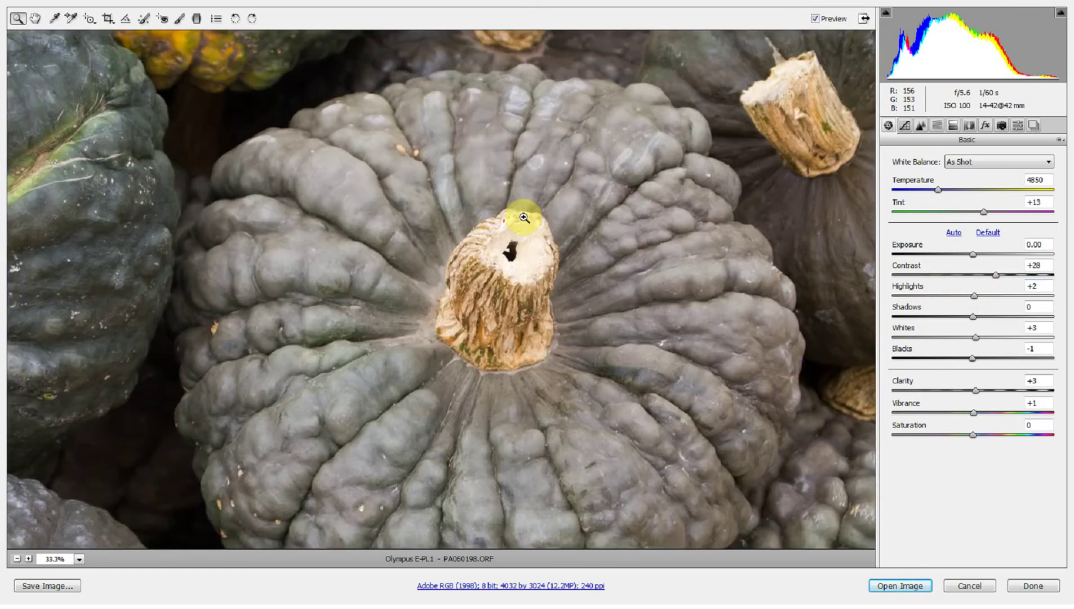
pyautogui.click(502, 219)
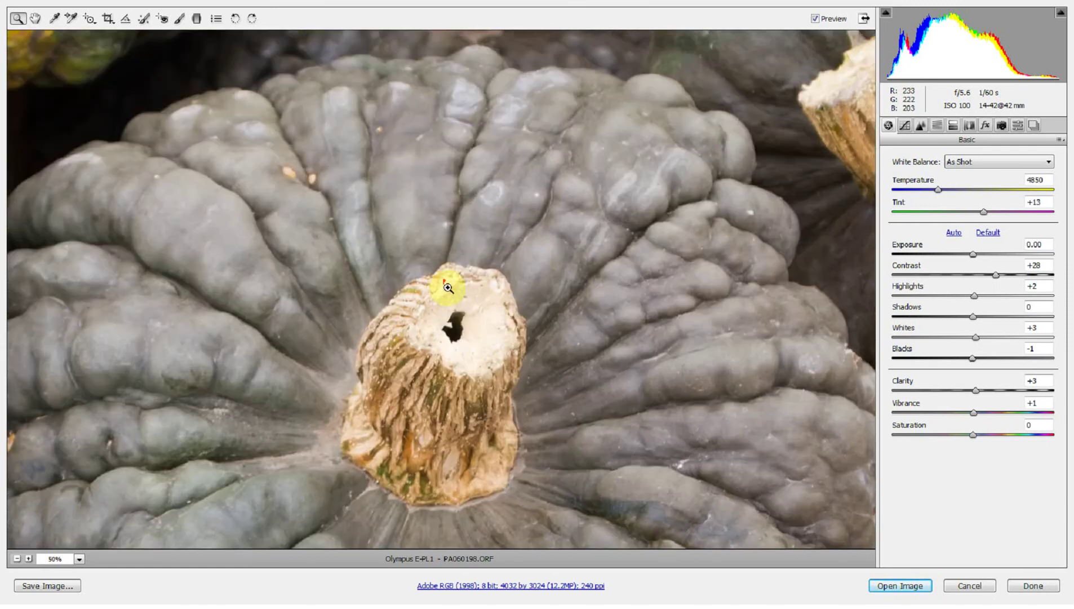
pyautogui.rightClick(547, 271)
pyautogui.click(589, 213)
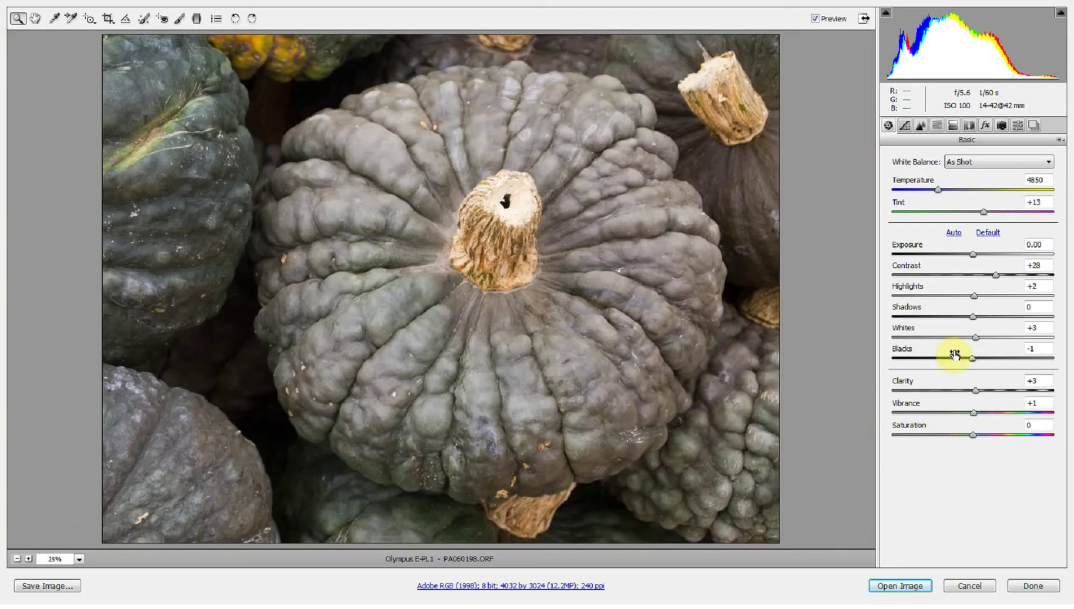
# Set Clarity to +100 and Blacks to +23
pyautogui.moveTo(975, 391); pyautogui.dragTo(1036, 390)
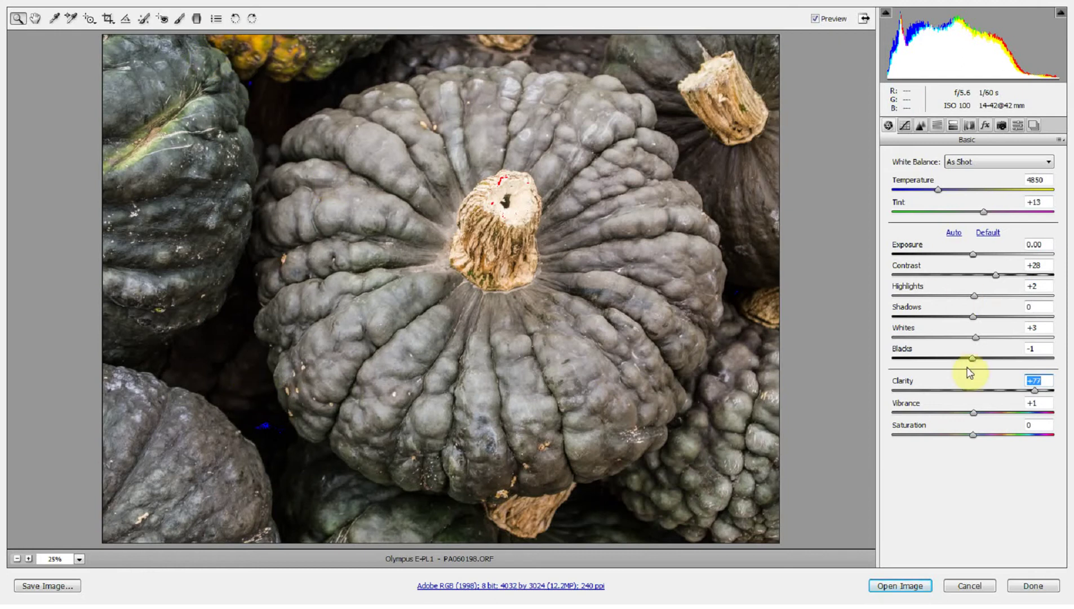
pyautogui.moveTo(970, 360); pyautogui.dragTo(992, 359)
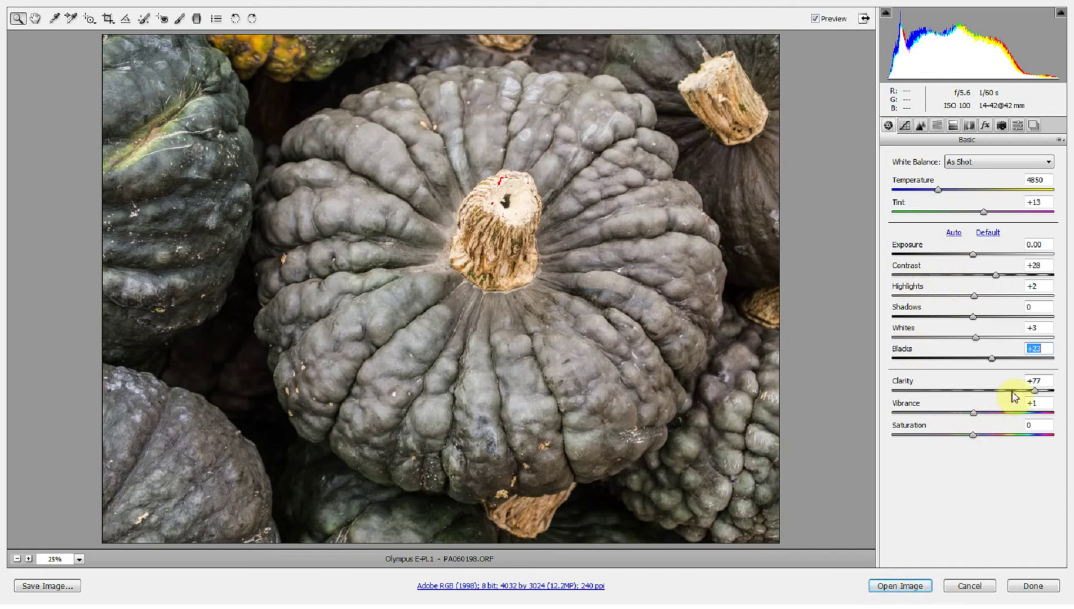
pyautogui.moveTo(1035, 391); pyautogui.dragTo(1053, 394)
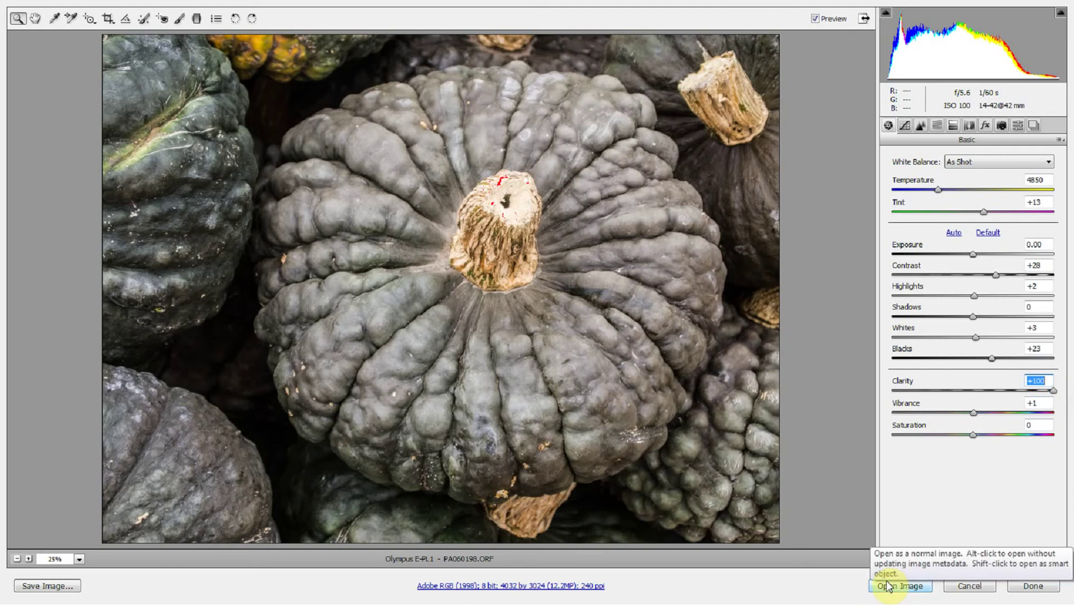
# Compare the photo without and with the adjustments, and open the processed raw image in Photoshop
pyautogui.click(816, 19)
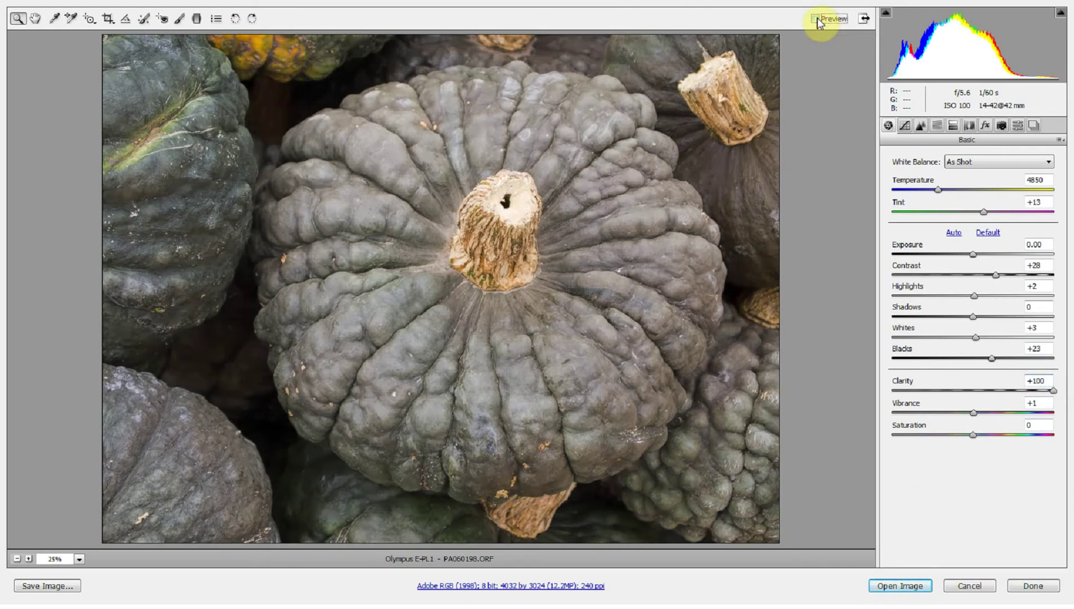
pyautogui.click(816, 20)
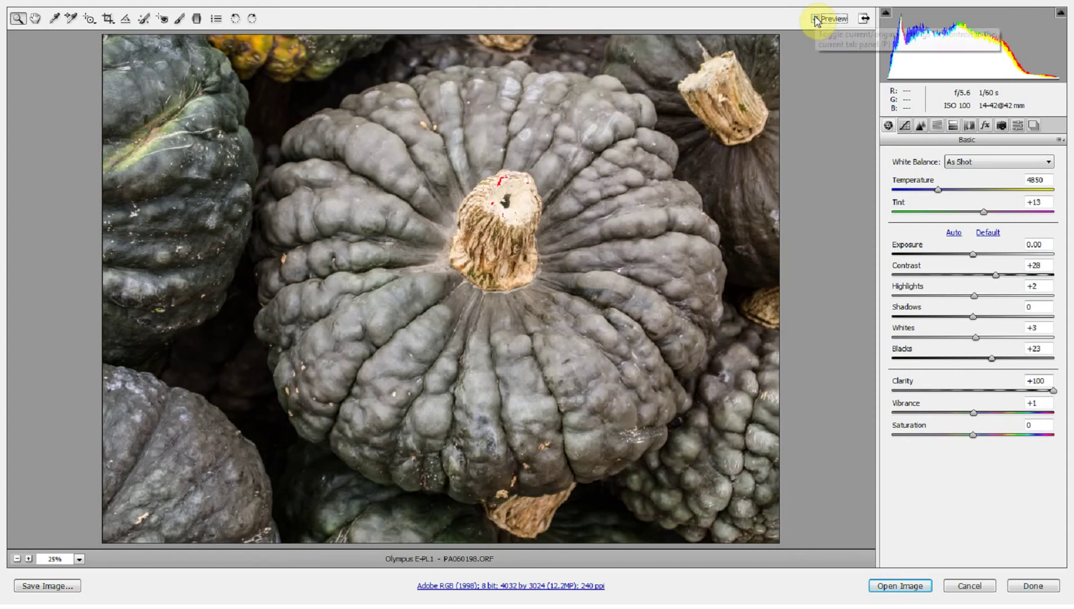
pyautogui.click(892, 589)
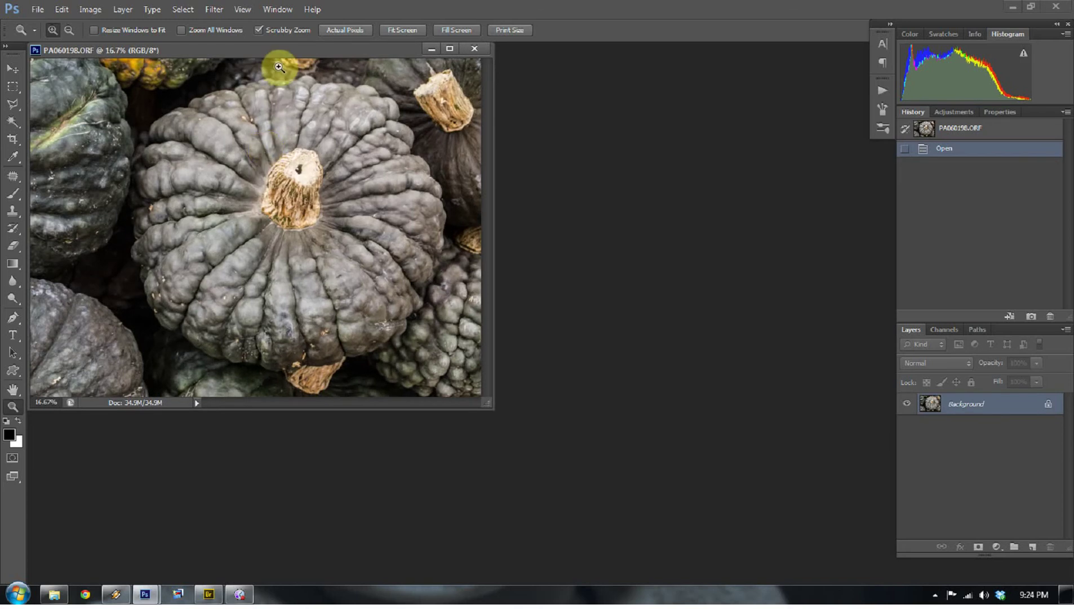
# In the Camera Raw preferences, set JPEG handling to Disable JPEG support and TIFF handling to Disable TIFF support
pyautogui.click(62, 10)
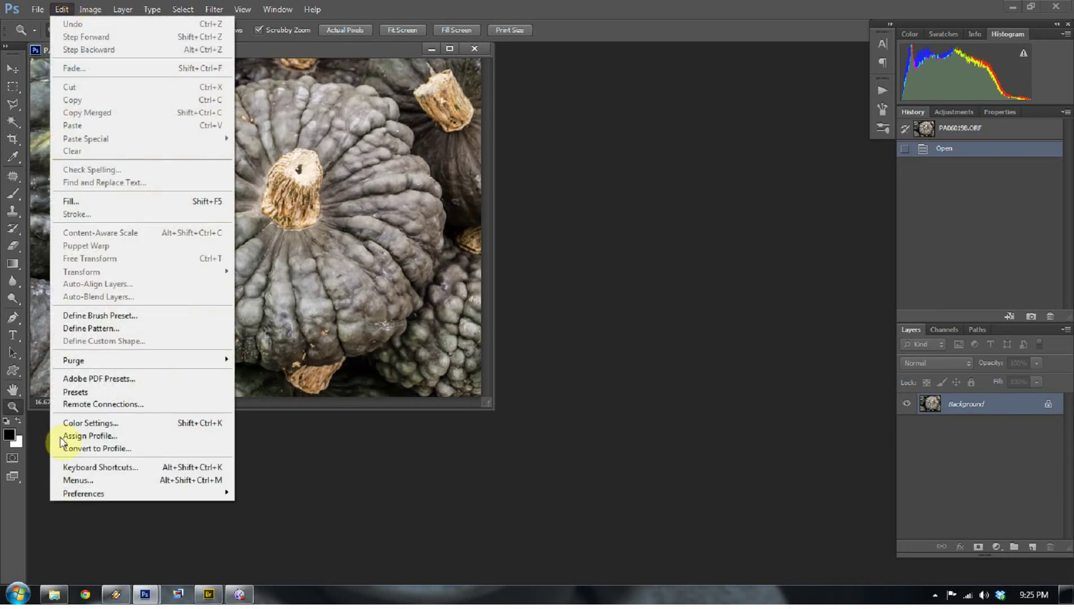
pyautogui.moveTo(77, 494)
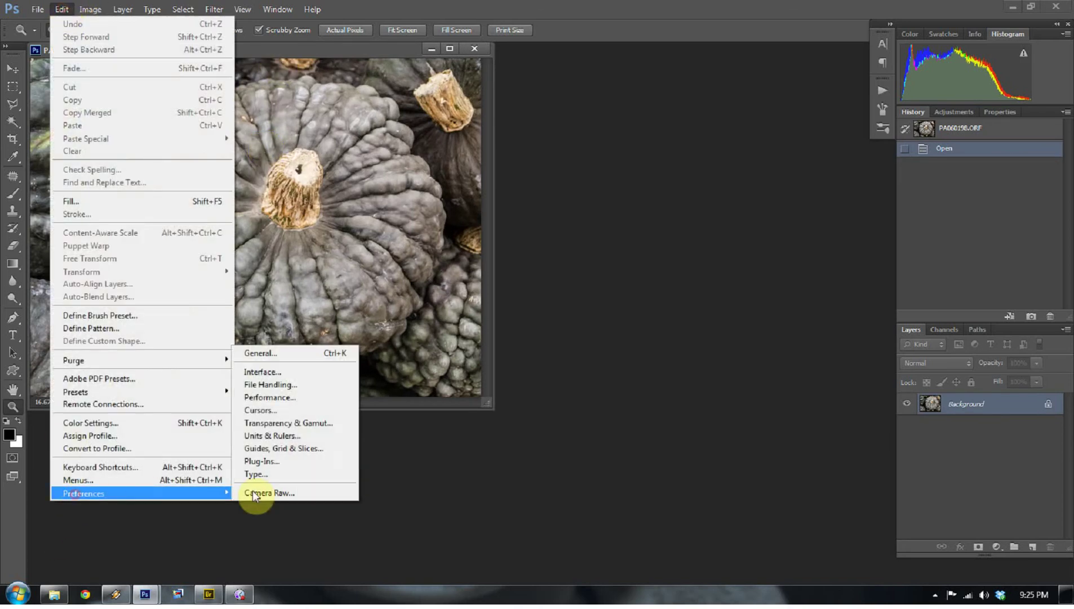
pyautogui.click(292, 491)
pyautogui.click(464, 433)
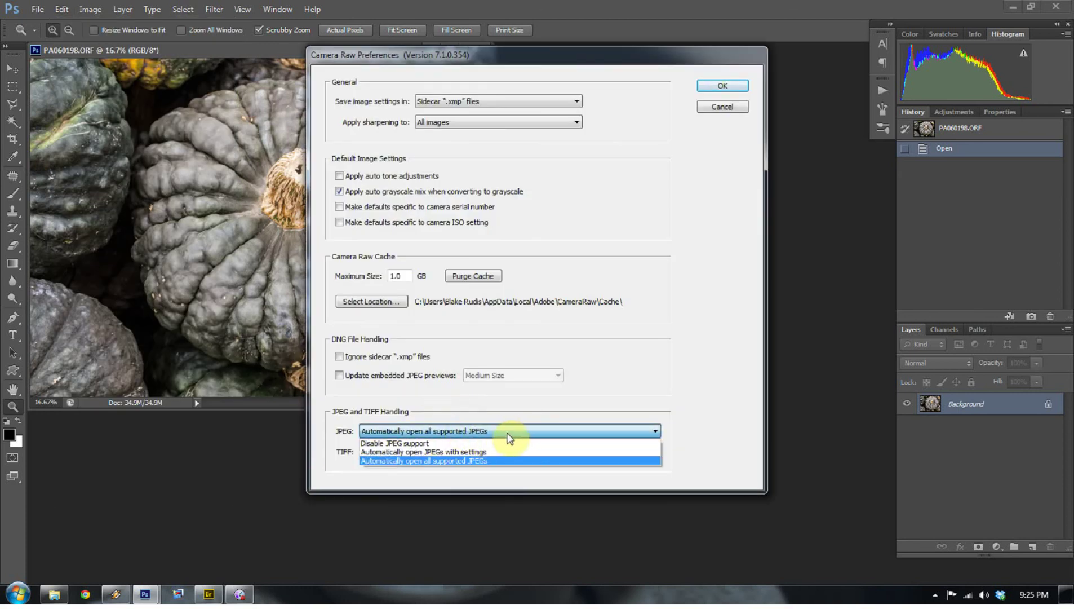
pyautogui.click(472, 444)
pyautogui.click(474, 451)
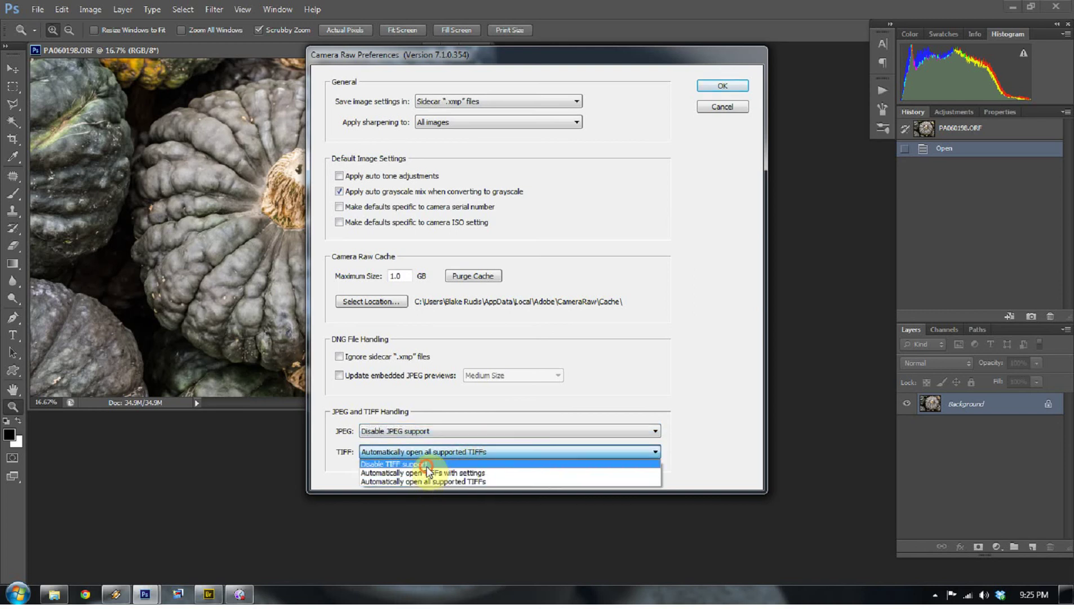
pyautogui.click(429, 463)
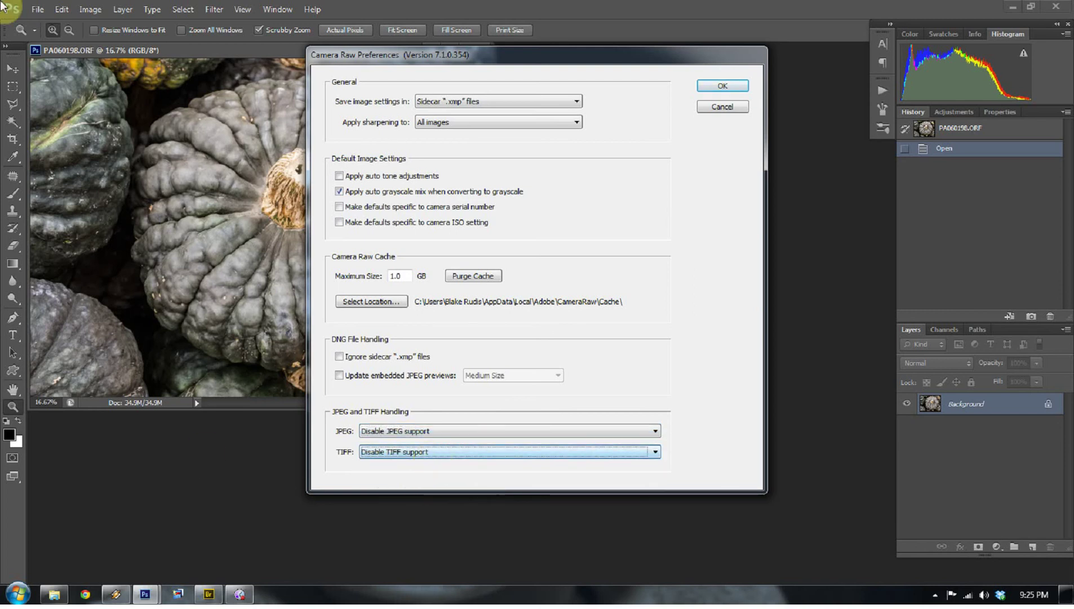
# Set TIFF and JPEG handling to automatically open all supported TIFFs and JPEGs, and accept the preferences
pyautogui.click(545, 454)
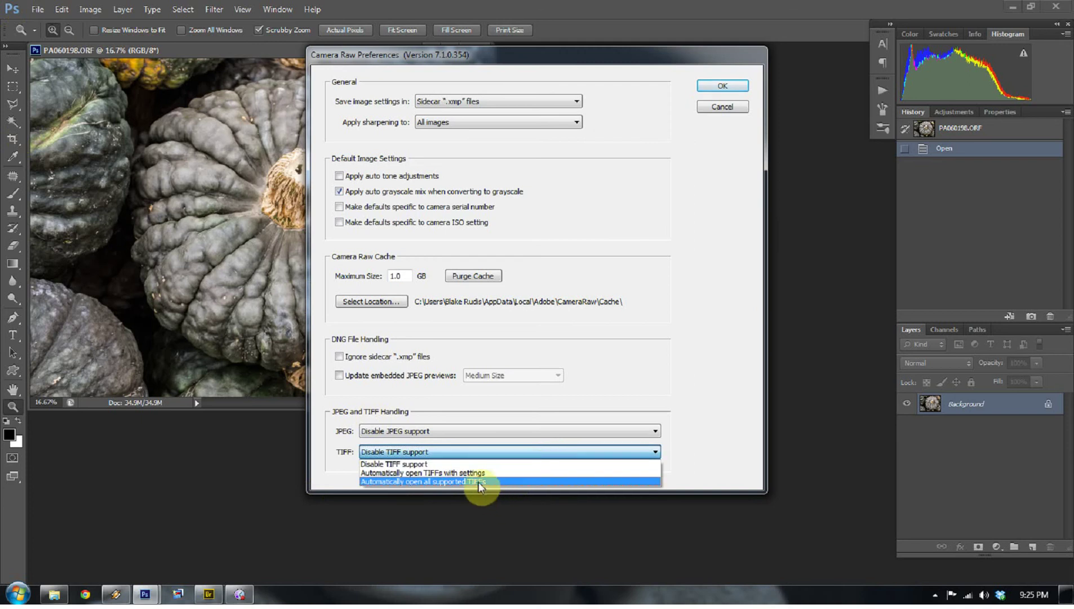
pyautogui.click(478, 482)
pyautogui.click(488, 435)
pyautogui.click(473, 467)
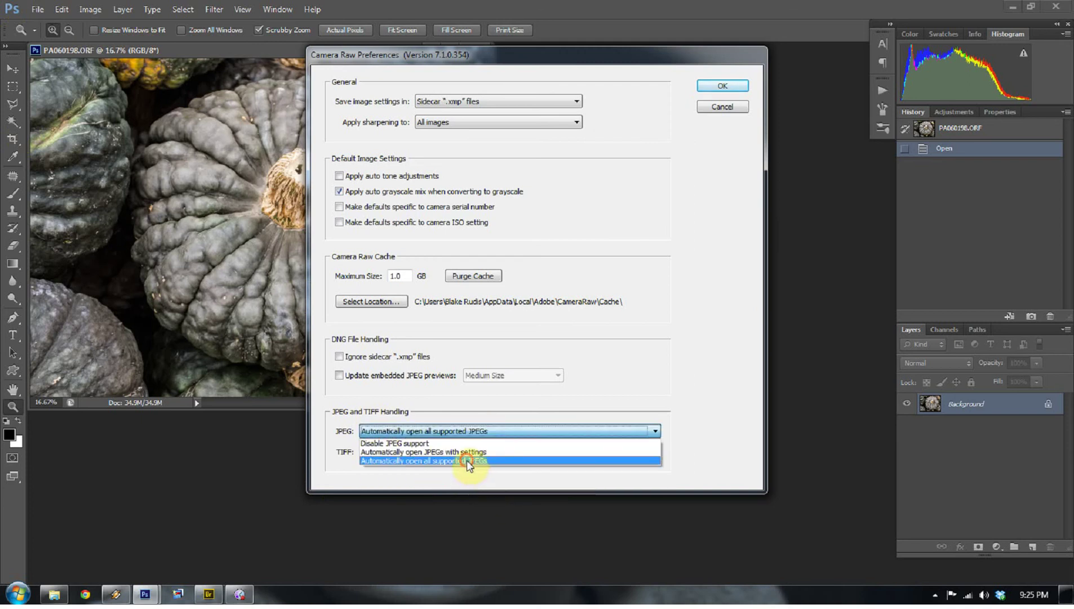
pyautogui.click(724, 85)
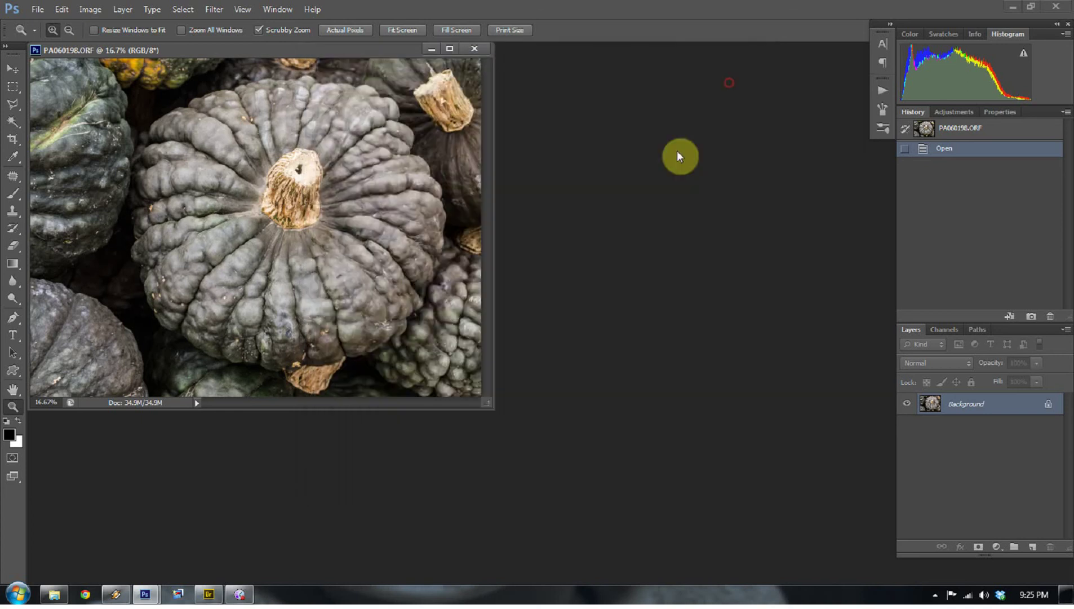
# Save the image as a TIFF named Pumpkin in the 20121005 Pumpins EPL1 folder, replacing the existing file
pyautogui.moveTo(241, 51); pyautogui.dragTo(279, 61)
pyautogui.click(37, 9)
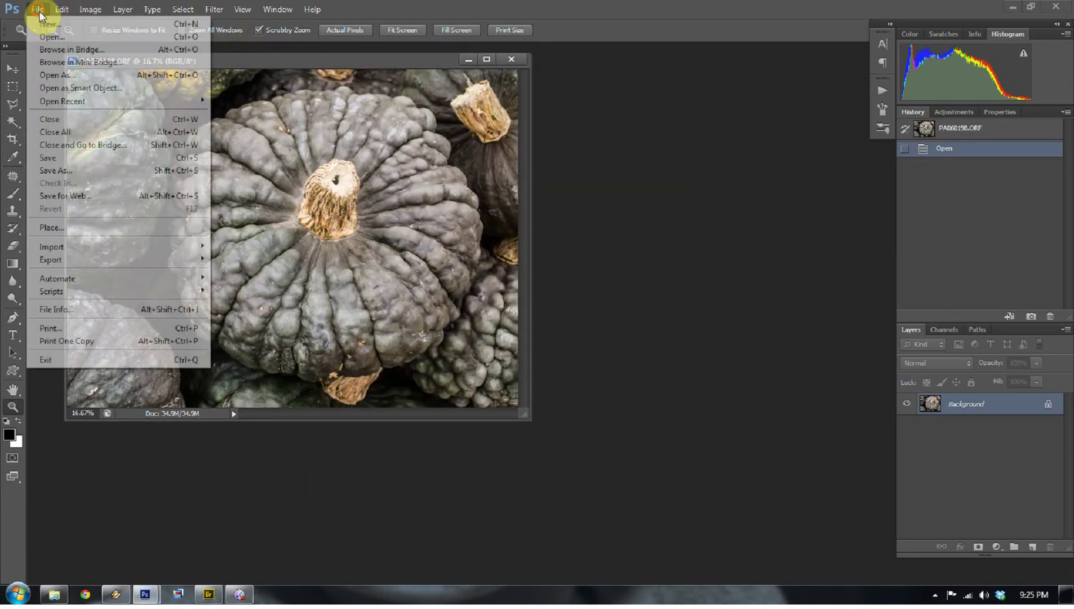
pyautogui.click(56, 171)
pyautogui.click(597, 421)
pyautogui.click(585, 408)
pyautogui.doubleClick(571, 400)
pyautogui.write('Pumpkin')
pyautogui.press('Return')
pyautogui.click(503, 230)
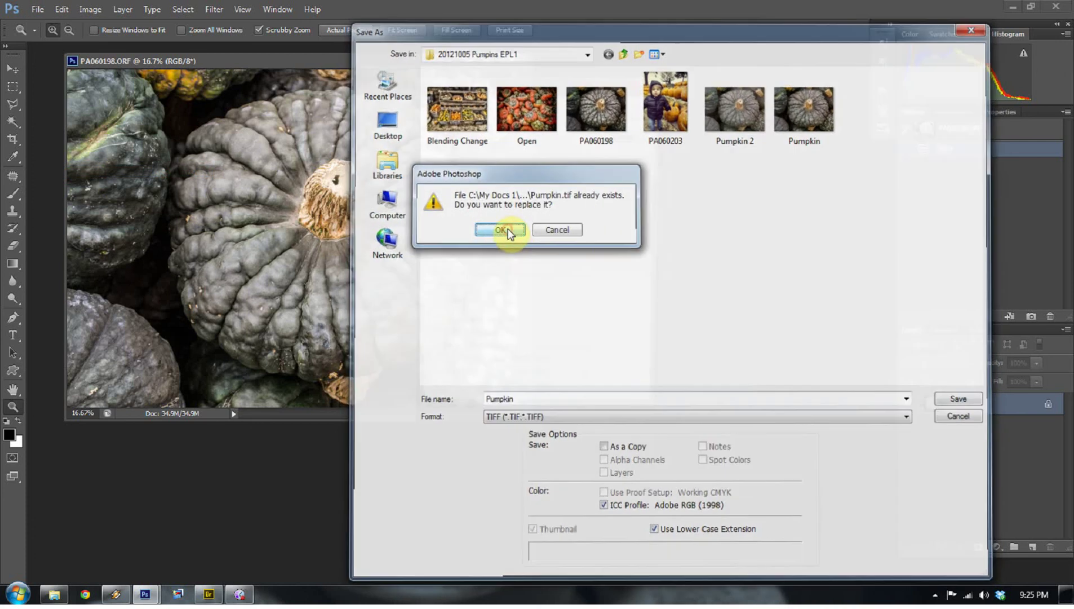
pyautogui.click(620, 109)
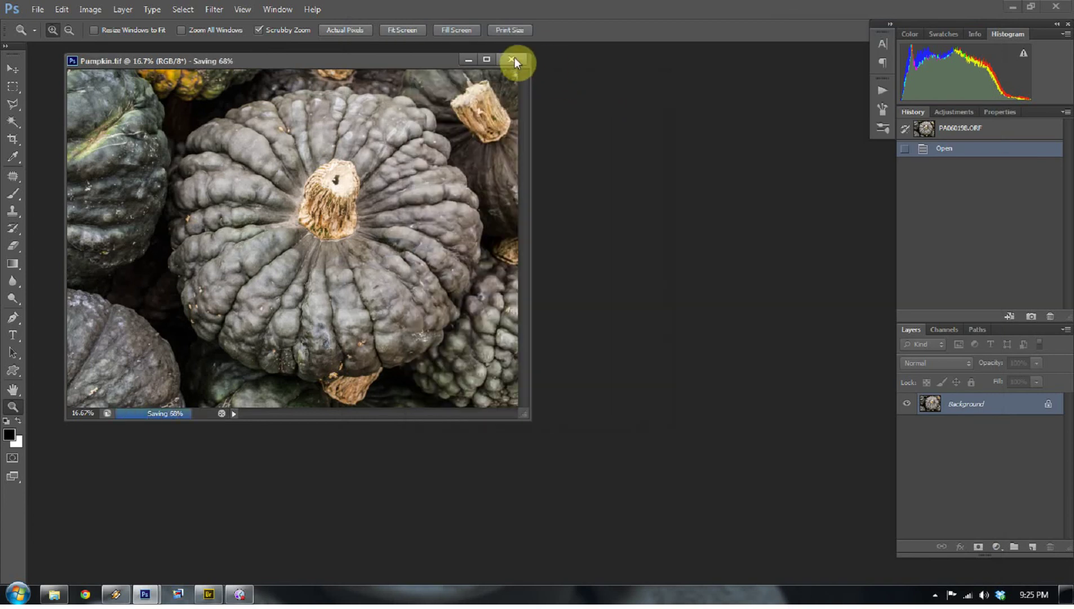
# Close the saved image and switch to Adobe Bridge to open Pumpkin.tif in Camera Raw
pyautogui.click(512, 58)
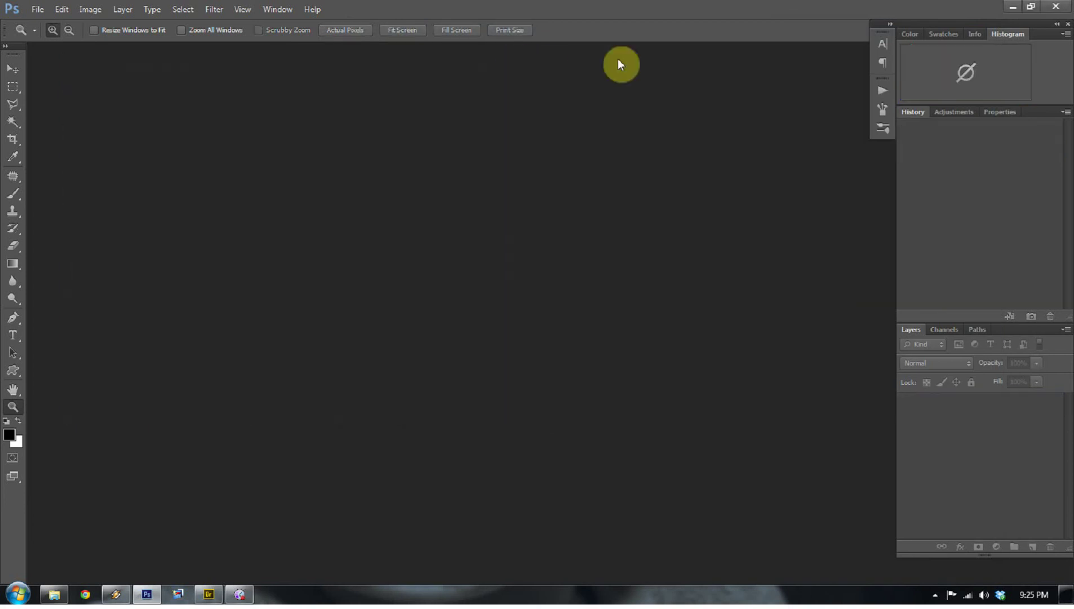
pyautogui.hotkey('ctrl', 'alt', 'o')
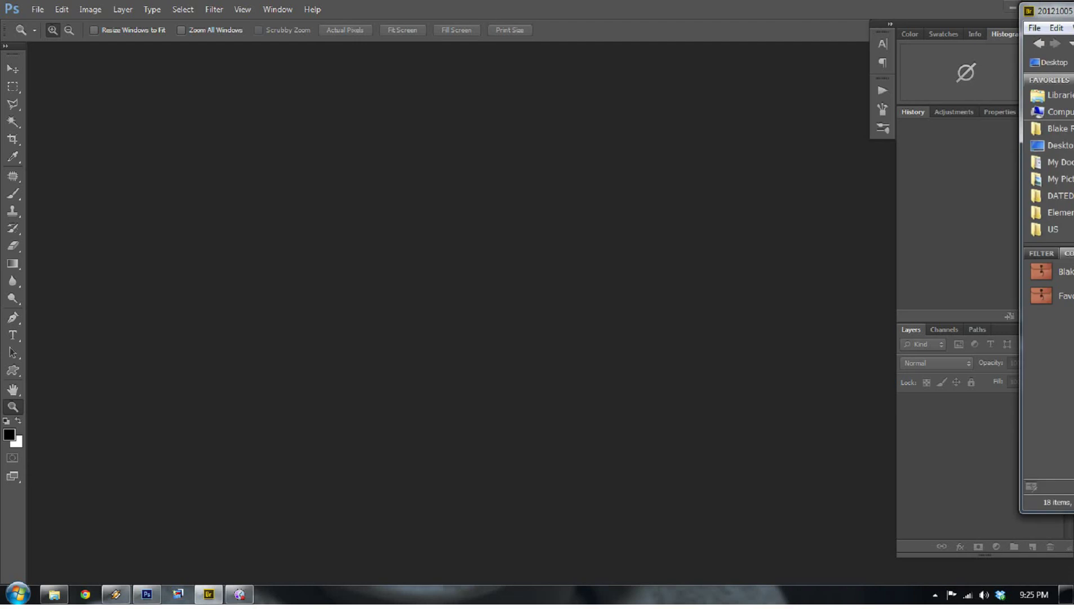
pyautogui.hotkey('alt', 'Tab')
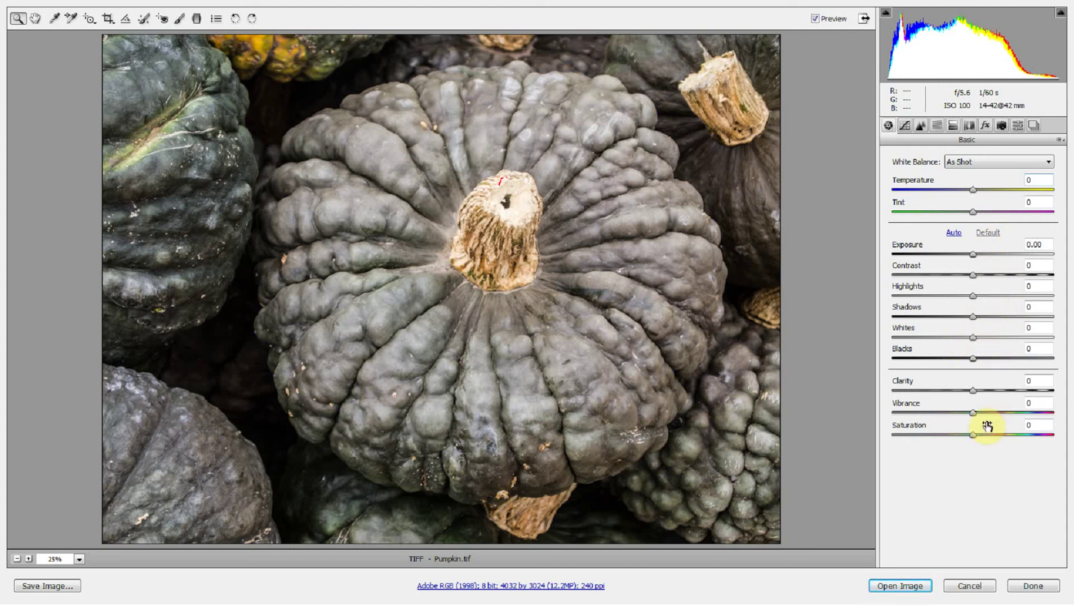
# Set Clarity to +45, Blacks to +61, Highlights to -21, Shadows to -5, Contrast to +23 and Vibrance to -12
pyautogui.moveTo(973, 390); pyautogui.dragTo(1009, 381)
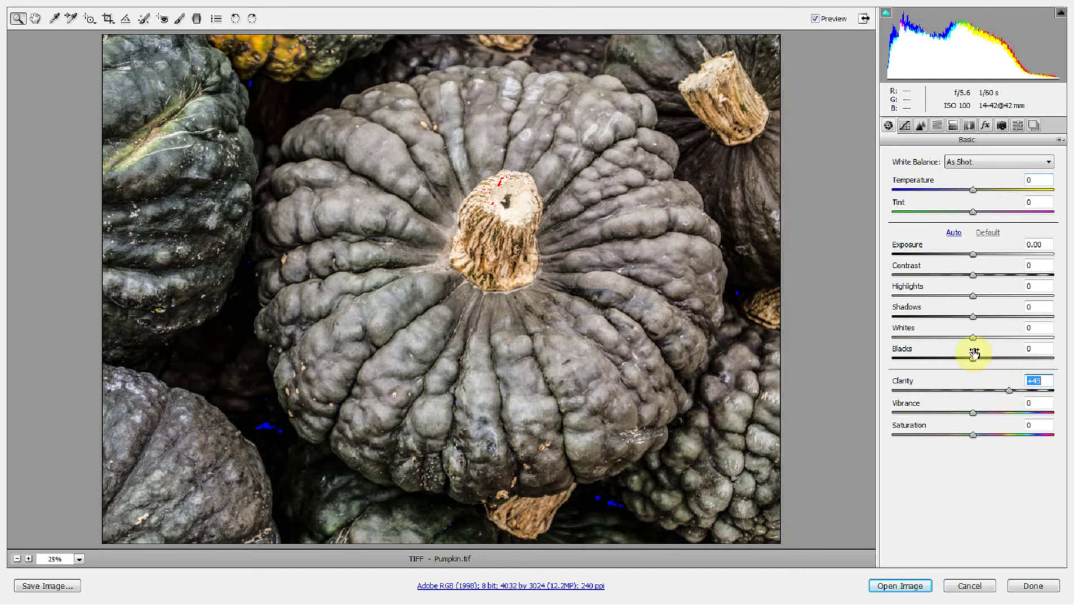
pyautogui.moveTo(973, 359); pyautogui.dragTo(1022, 358)
pyautogui.moveTo(974, 316)
pyautogui.mouseDown()
pyautogui.moveTo(956, 319)
pyautogui.moveTo(1008, 321)
pyautogui.moveTo(991, 314)
pyautogui.moveTo(988, 297)
pyautogui.moveTo(956, 293)
pyautogui.moveTo(989, 315)
pyautogui.moveTo(968, 319)
pyautogui.mouseUp()
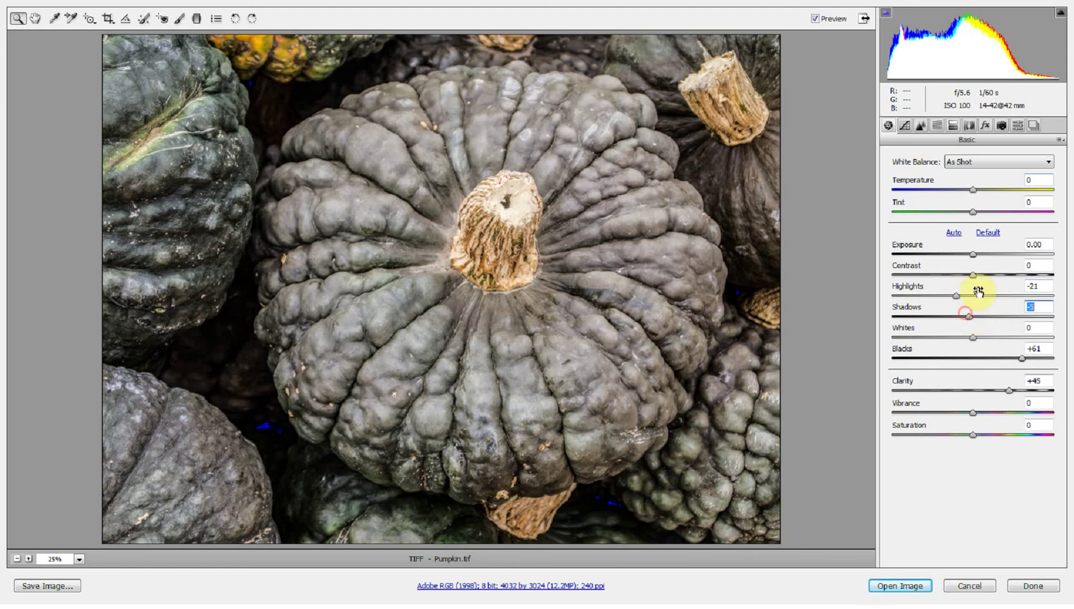
pyautogui.moveTo(974, 277); pyautogui.dragTo(995, 276)
pyautogui.moveTo(973, 412)
pyautogui.mouseDown()
pyautogui.moveTo(1023, 409)
pyautogui.moveTo(952, 405)
pyautogui.moveTo(966, 401)
pyautogui.moveTo(961, 436)
pyautogui.moveTo(972, 433)
pyautogui.mouseUp()
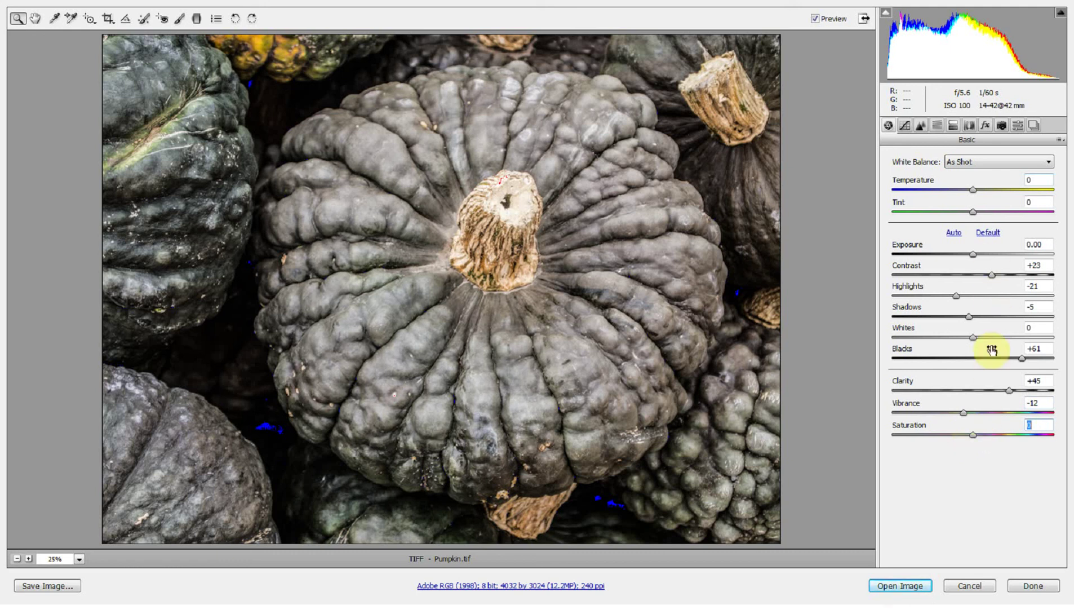
# Open Pumpkin.tif and Pumpkin 2.tif from Camera Raw in Photoshop and arrange their windows side by side
pyautogui.click(928, 587)
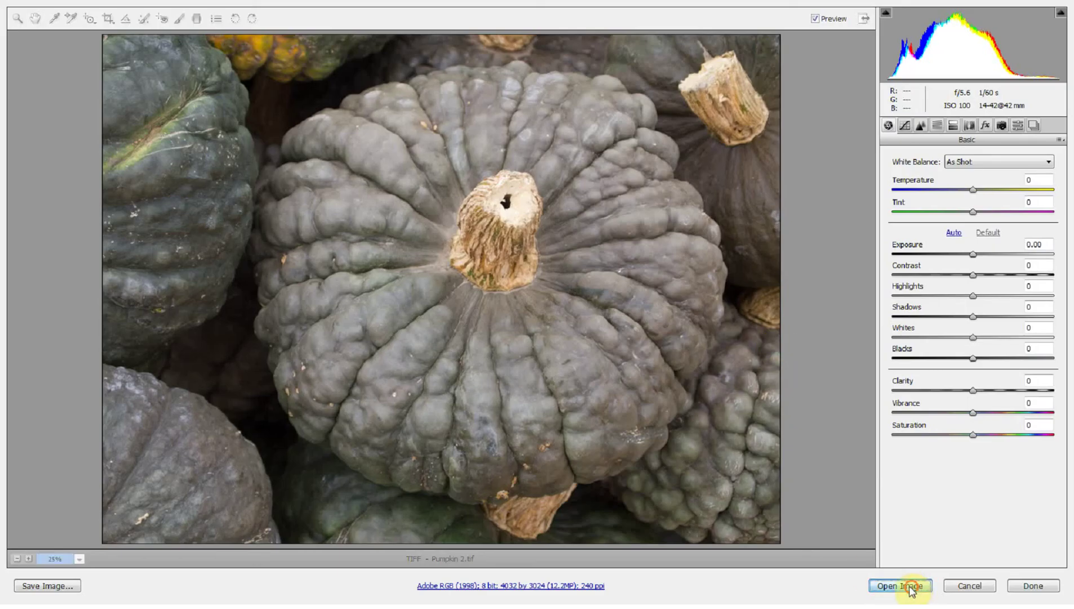
pyautogui.click(907, 583)
pyautogui.moveTo(352, 71); pyautogui.dragTo(350, 108)
pyautogui.moveTo(250, 55); pyautogui.dragTo(695, 110)
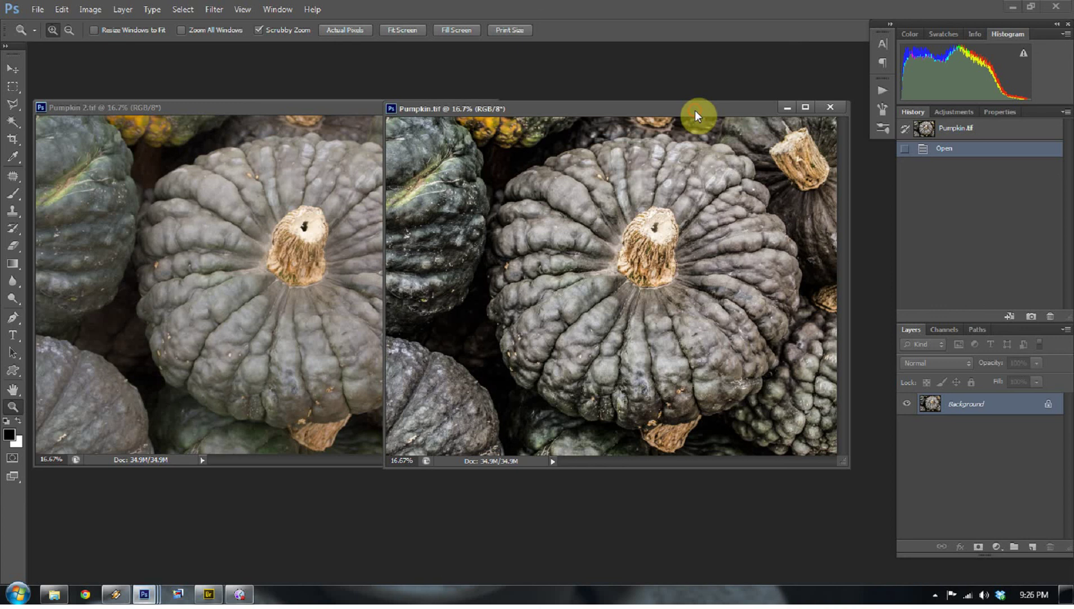